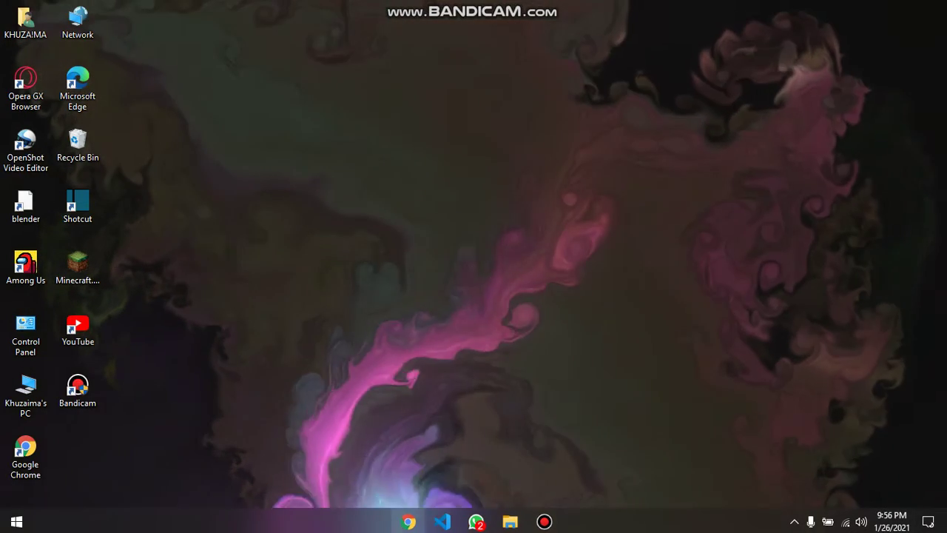
Switch to the browser with the Lively Wallpaper website, look through its introduction and features, and return to the Welcome section
{"action": "mouse_move", "coordinate": [408, 521]}
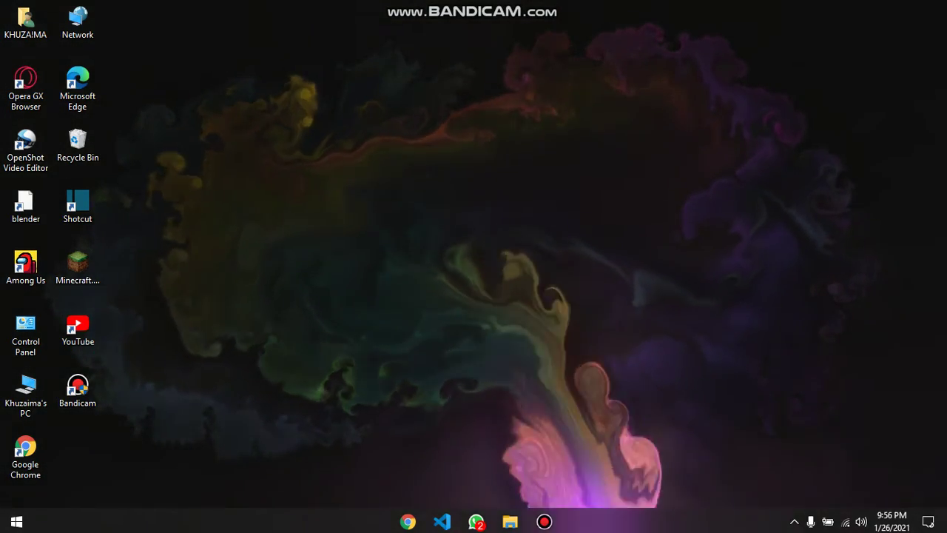
{"action": "mouse_move", "coordinate": [544, 522]}
{"action": "left_click", "coordinate": [544, 453]}
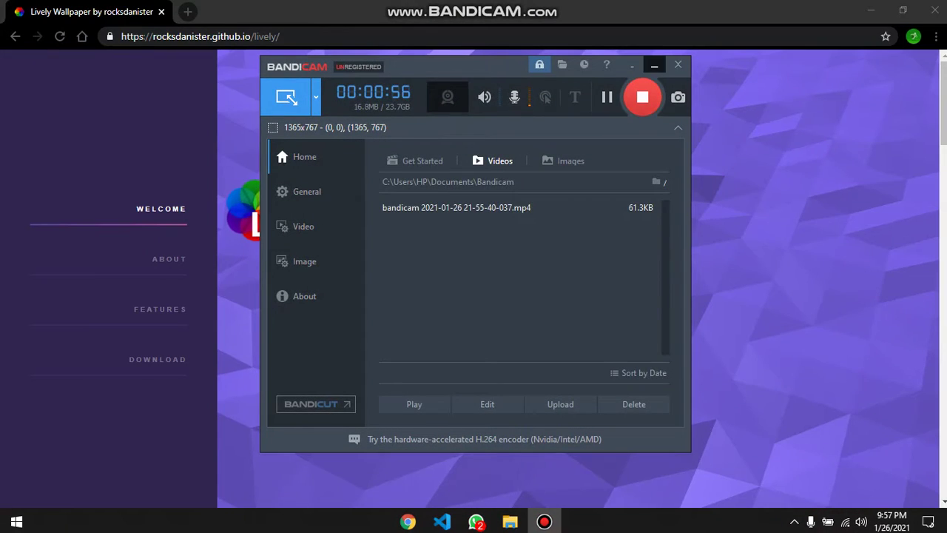
{"action": "left_click", "coordinate": [654, 65]}
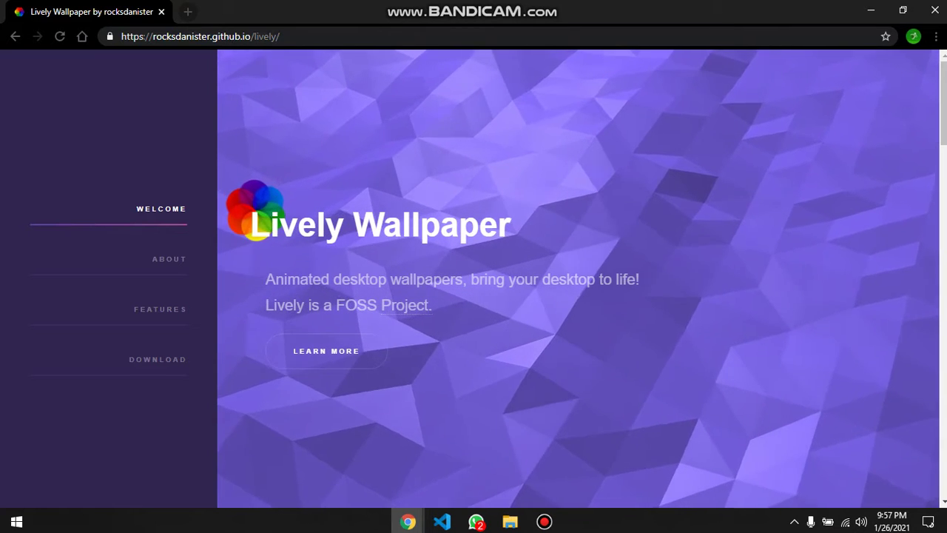
{"action": "scroll", "coordinate": [578, 279], "scroll_direction": "down", "scroll_amount": 1}
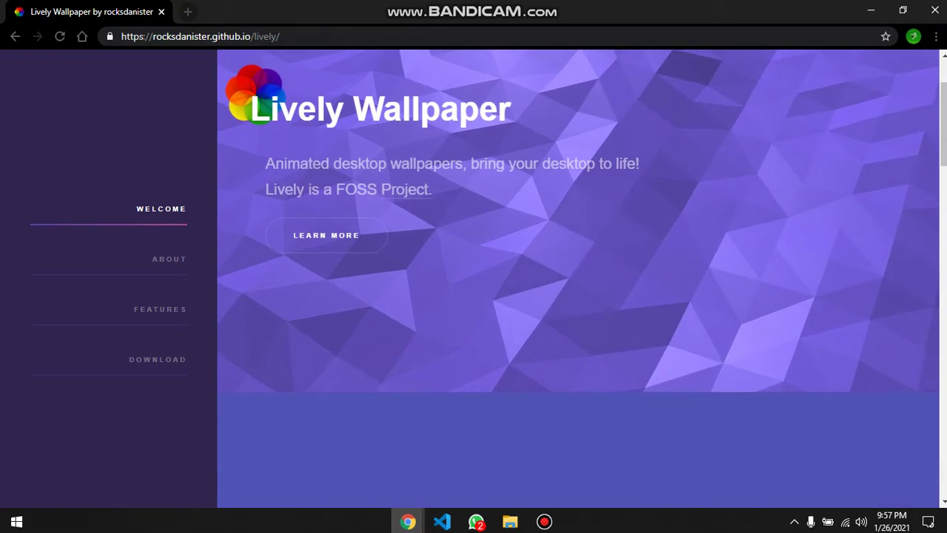
{"action": "scroll", "coordinate": [326, 237], "scroll_direction": "down", "scroll_amount": 2}
{"action": "scroll", "coordinate": [578, 278], "scroll_direction": "down", "scroll_amount": 12}
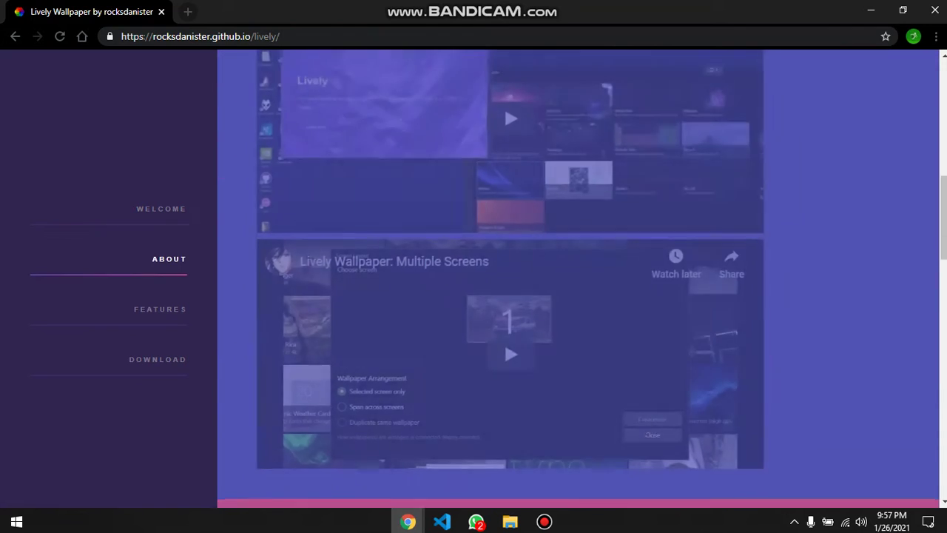
{"action": "scroll", "coordinate": [577, 278], "scroll_direction": "down", "scroll_amount": 3}
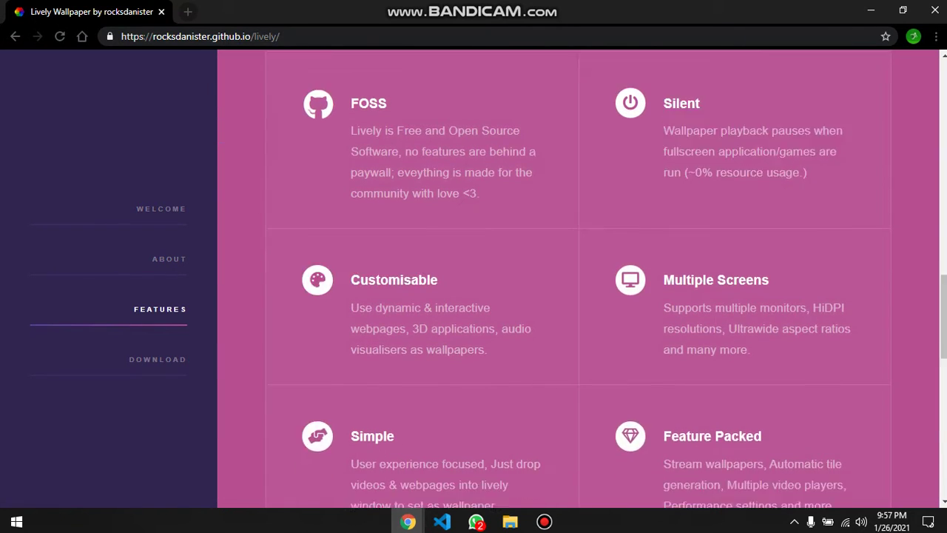
{"action": "scroll", "coordinate": [578, 278], "scroll_direction": "up", "scroll_amount": 5}
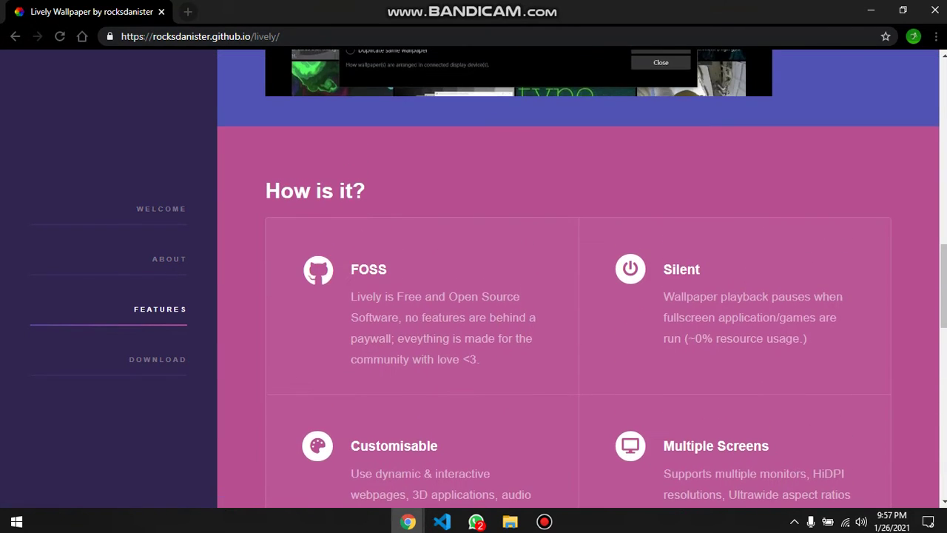
{"action": "left_click", "coordinate": [161, 208]}
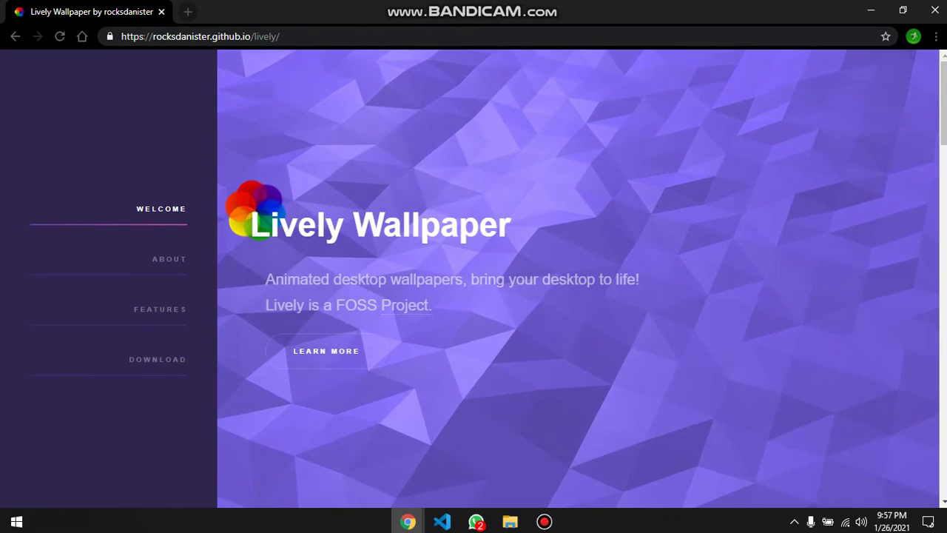
Read through the site's About and Features sections down to the Download section with the installer options
{"action": "scroll", "coordinate": [577, 278], "scroll_direction": "down", "scroll_amount": 3}
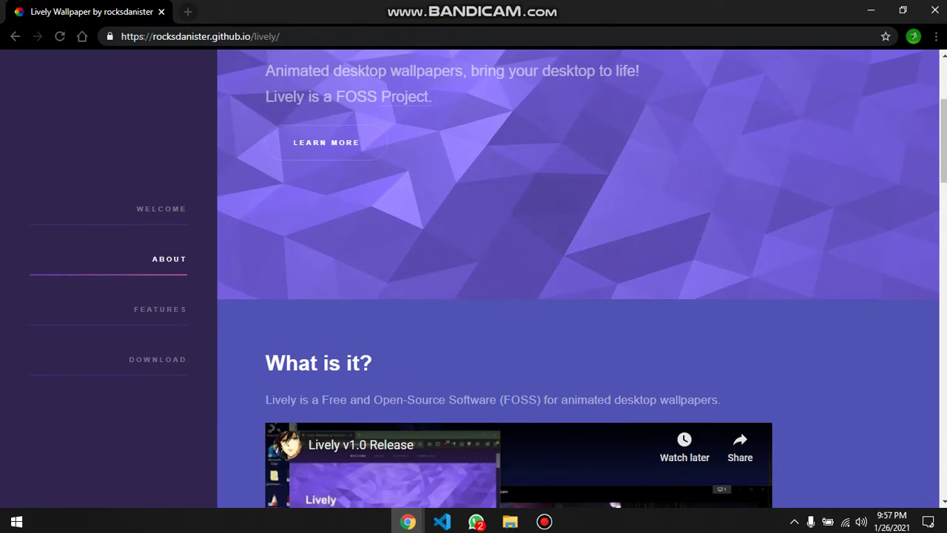
{"action": "scroll", "coordinate": [512, 393], "scroll_direction": "down", "scroll_amount": 5}
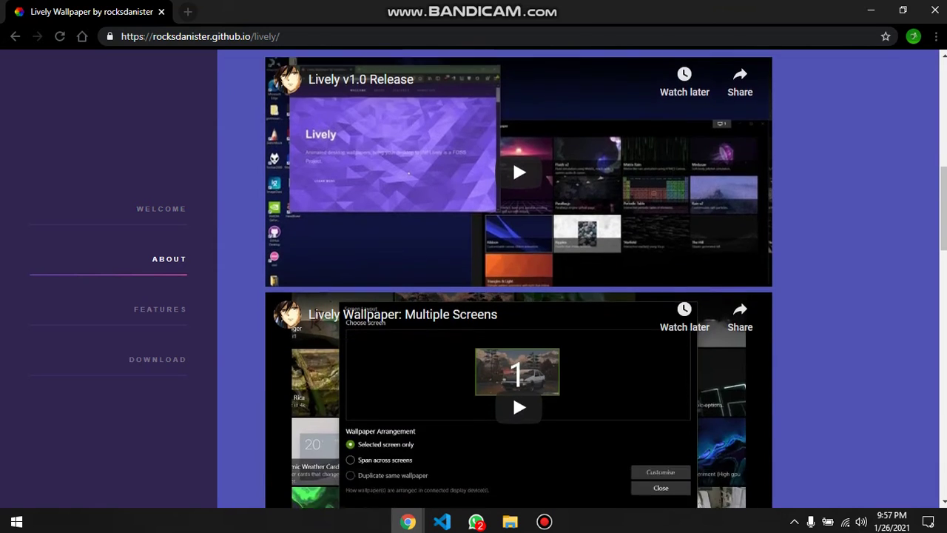
{"action": "scroll", "coordinate": [512, 393], "scroll_direction": "down", "scroll_amount": 5}
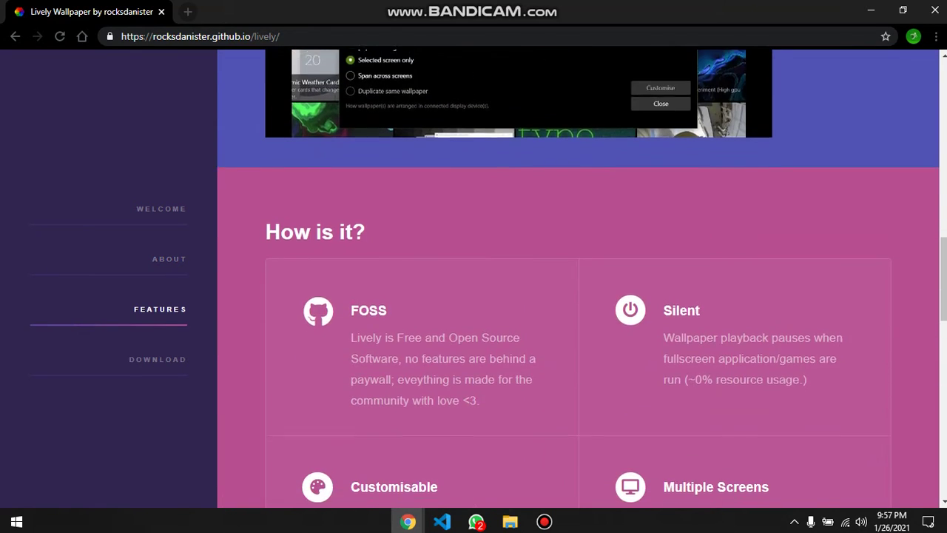
{"action": "scroll", "coordinate": [577, 279], "scroll_direction": "down", "scroll_amount": 5}
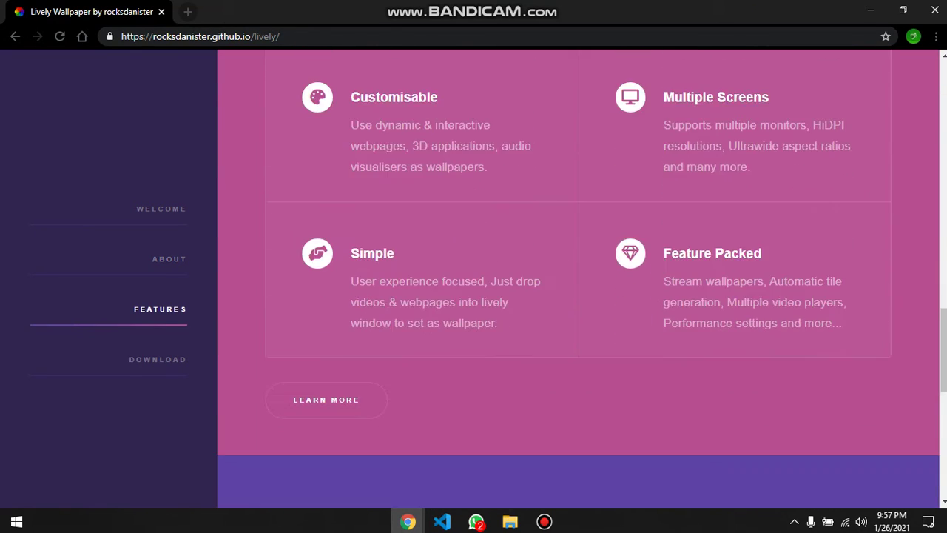
{"action": "scroll", "coordinate": [578, 279], "scroll_direction": "down", "scroll_amount": 2}
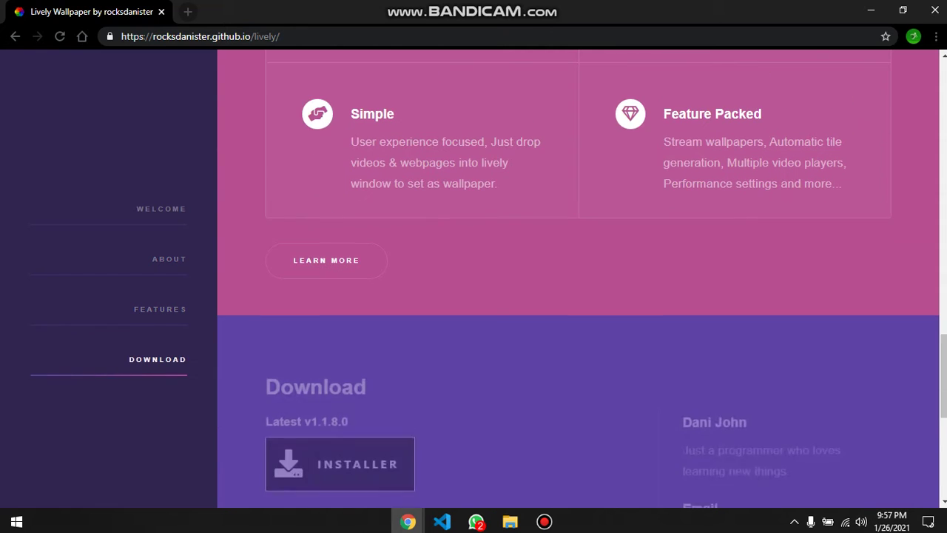
{"action": "scroll", "coordinate": [577, 278], "scroll_direction": "down", "scroll_amount": 2}
{"action": "scroll", "coordinate": [577, 279], "scroll_direction": "down", "scroll_amount": 2}
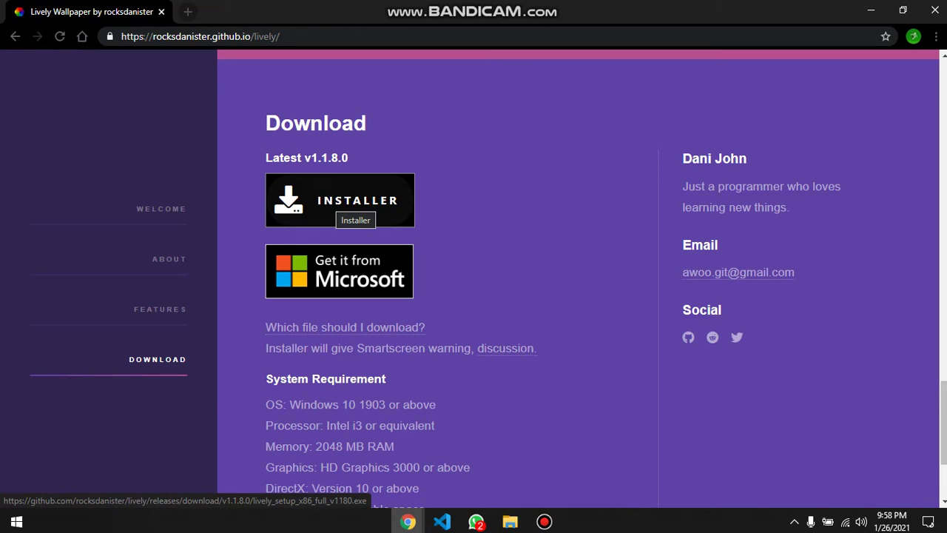
{"action": "left_click", "coordinate": [354, 207]}
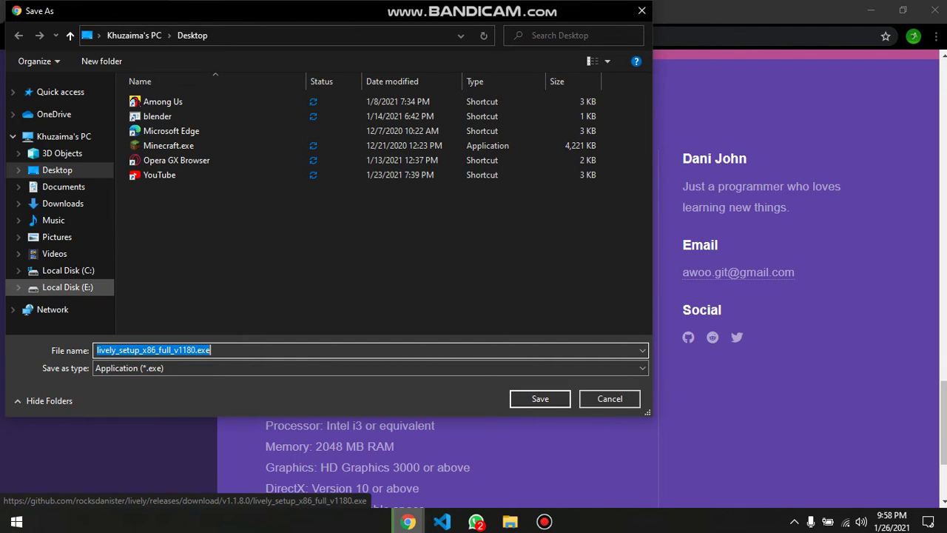
{"action": "left_click", "coordinate": [67, 287]}
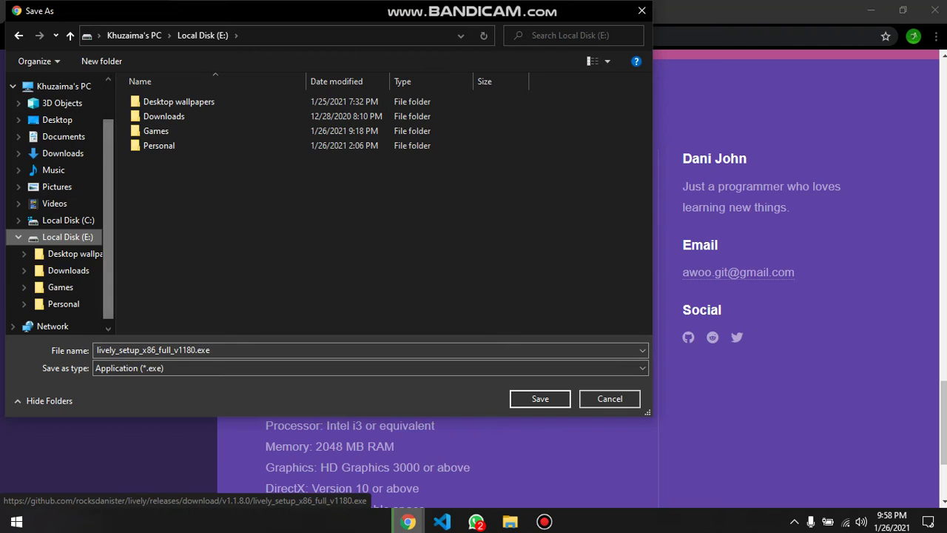
{"action": "double_click", "coordinate": [156, 130]}
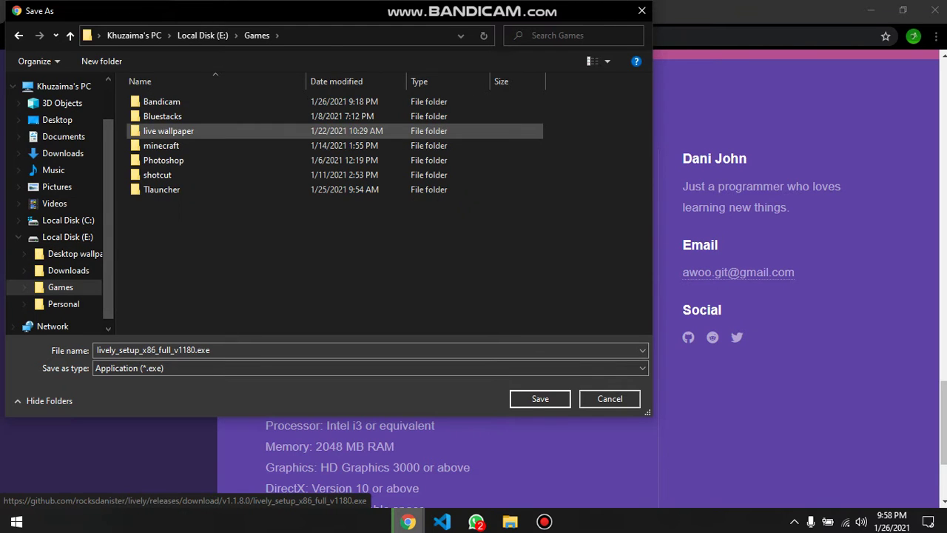
{"action": "double_click", "coordinate": [162, 131]}
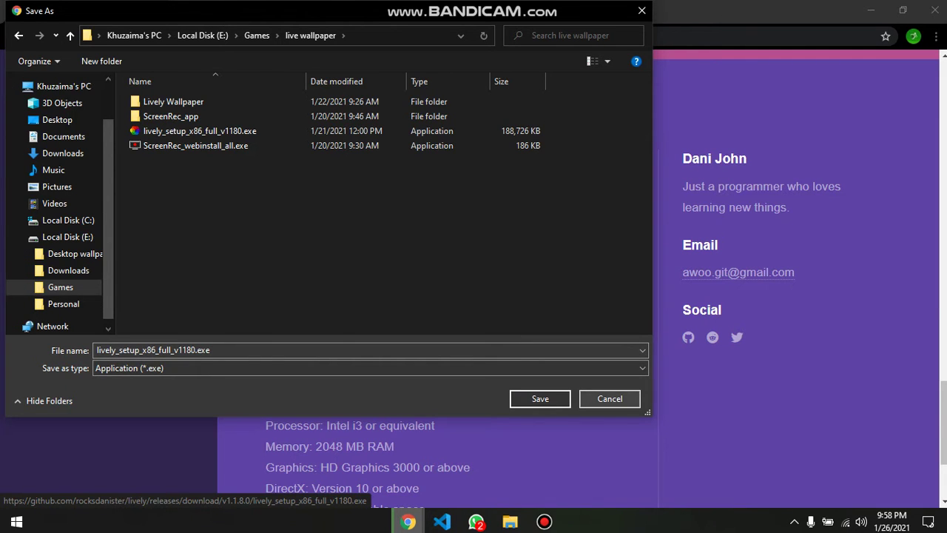
{"action": "left_click", "coordinate": [610, 399]}
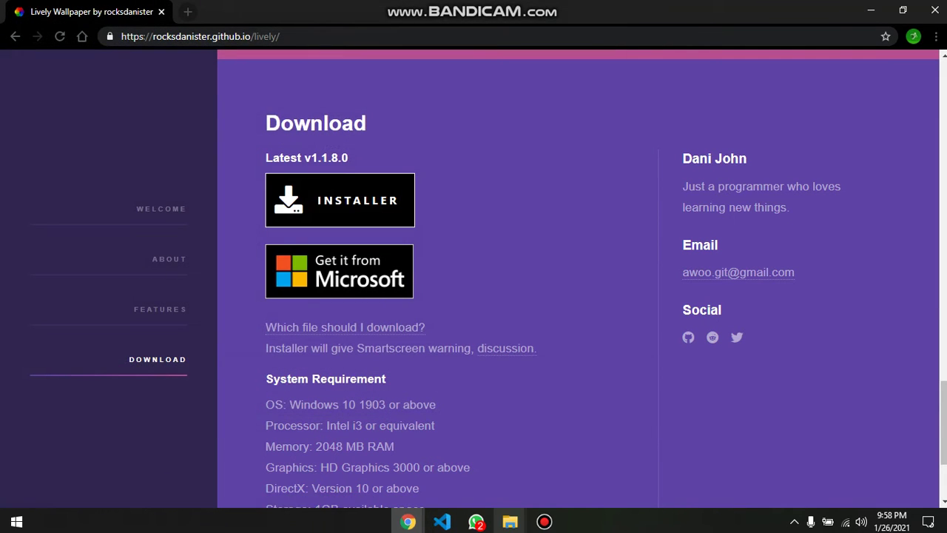
Switch to File Explorer and try running lively_setup_x86_full_v1180.exe from E:\Games\live wallpaper as administrator, with English as the setup language
{"action": "mouse_move", "coordinate": [510, 522]}
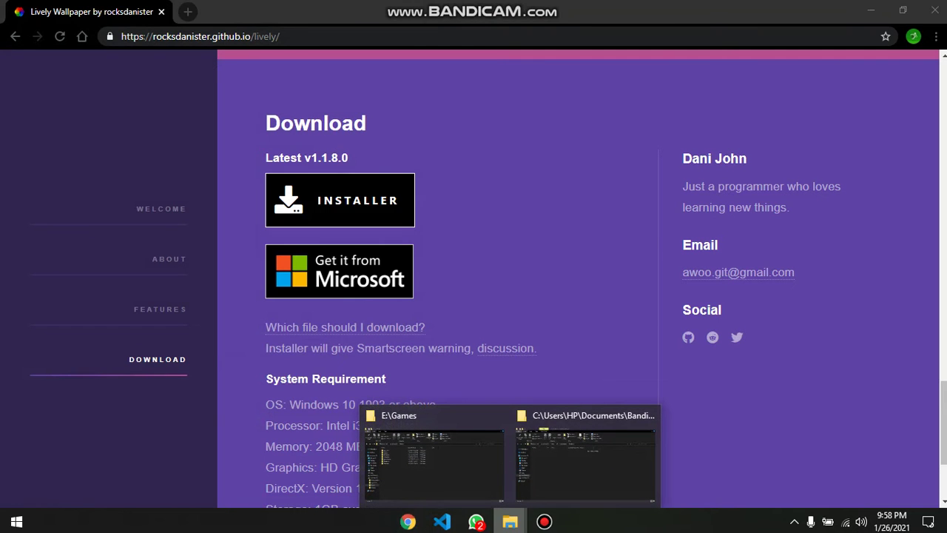
{"action": "left_click", "coordinate": [432, 456]}
{"action": "double_click", "coordinate": [152, 213]}
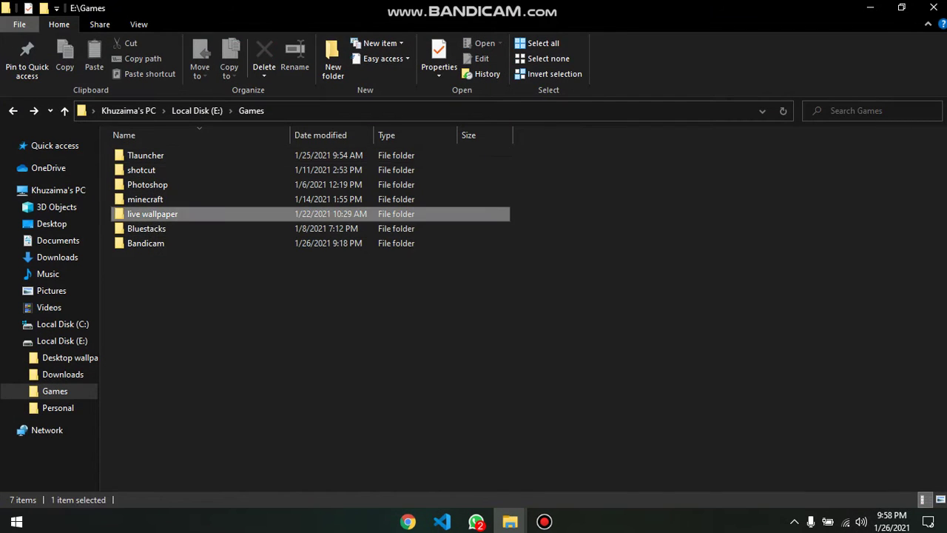
{"action": "left_click", "coordinate": [170, 185]}
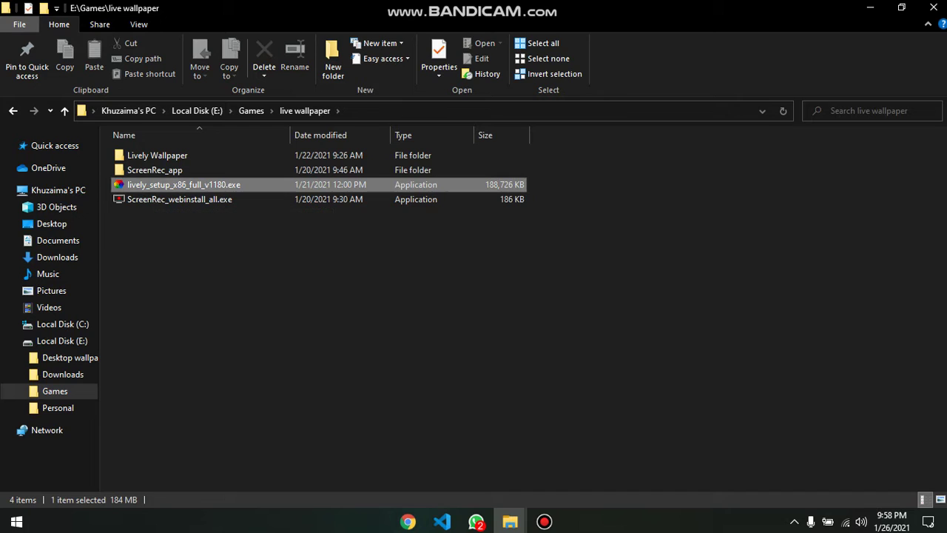
{"action": "right_click", "coordinate": [162, 184]}
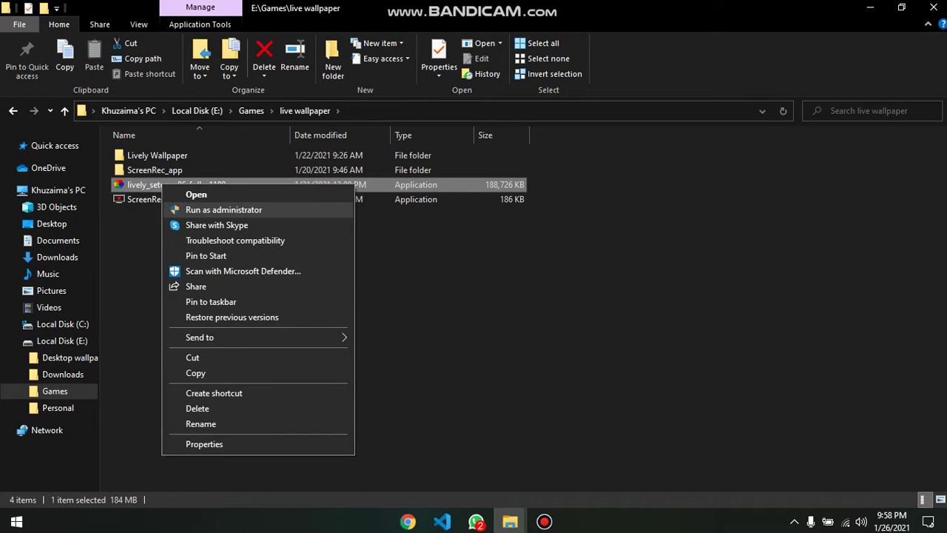
{"action": "left_click", "coordinate": [223, 210]}
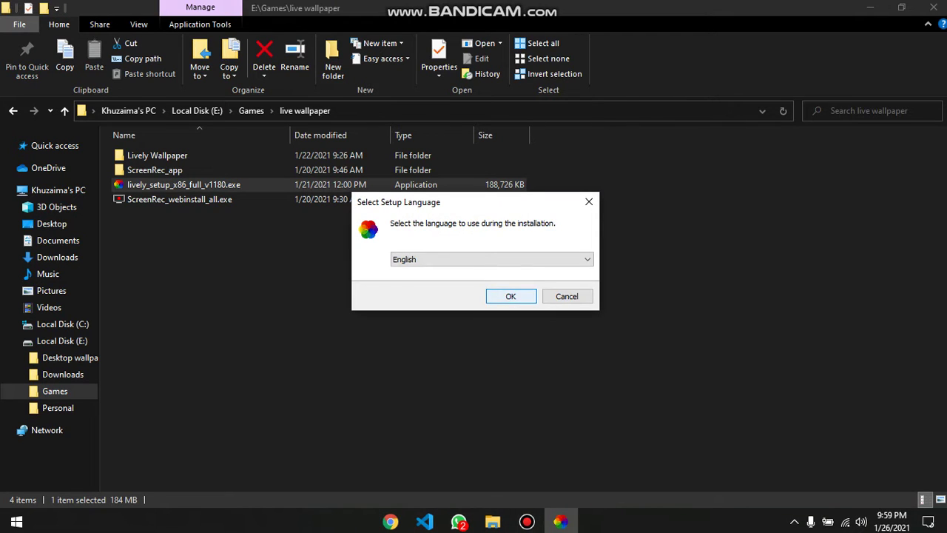
{"action": "left_click", "coordinate": [512, 296]}
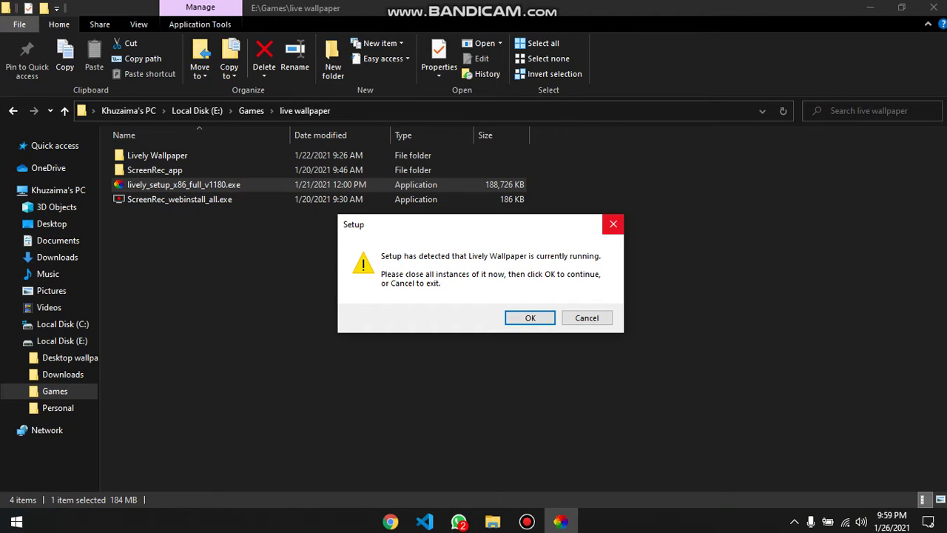
{"action": "left_click", "coordinate": [614, 223]}
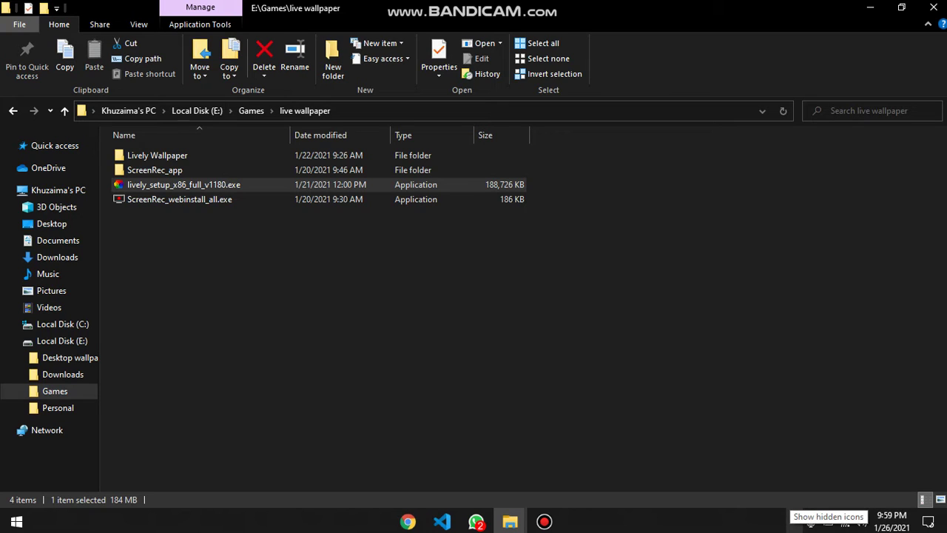
Open the Lively Wallpaper window from its hidden background icon in the system tray
{"action": "left_click", "coordinate": [793, 522]}
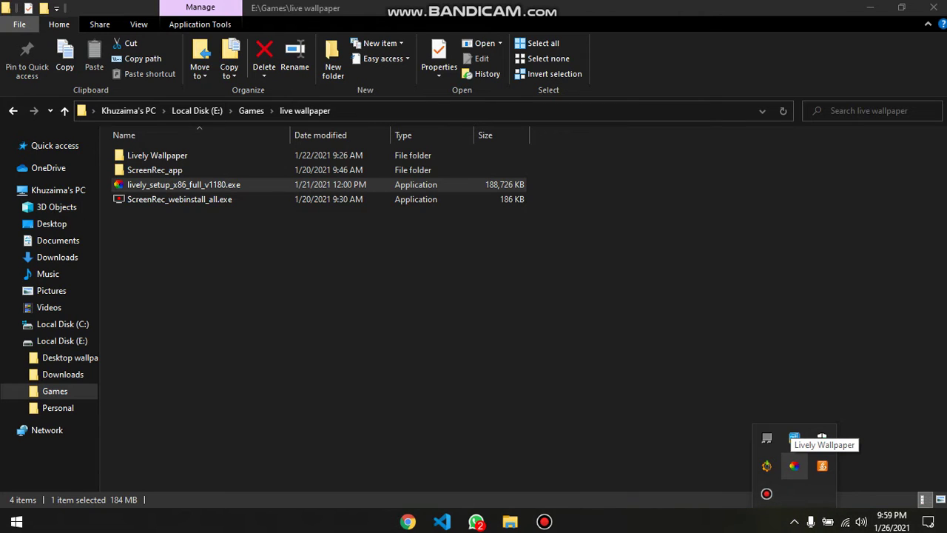
{"action": "left_click", "coordinate": [794, 465]}
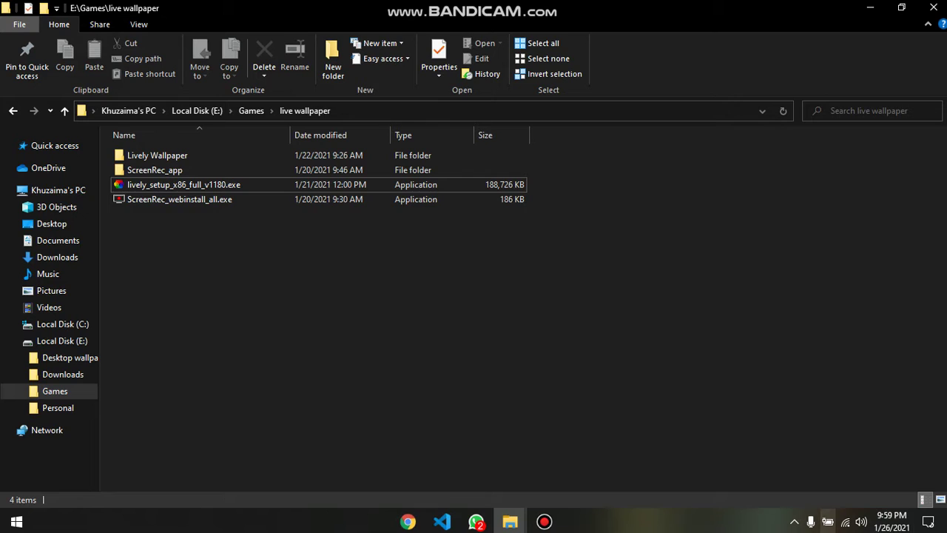
{"action": "left_click", "coordinate": [794, 522]}
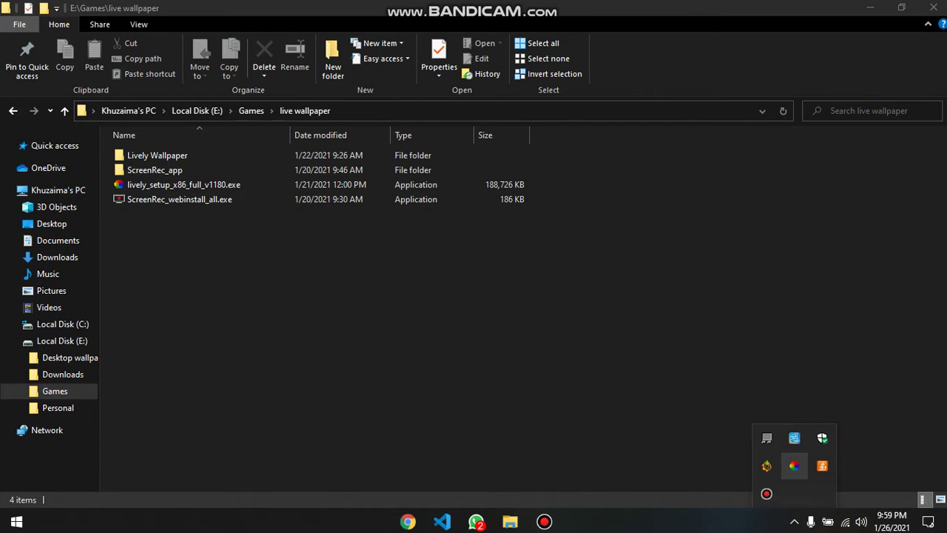
{"action": "right_click", "coordinate": [794, 465]}
{"action": "left_click", "coordinate": [699, 353]}
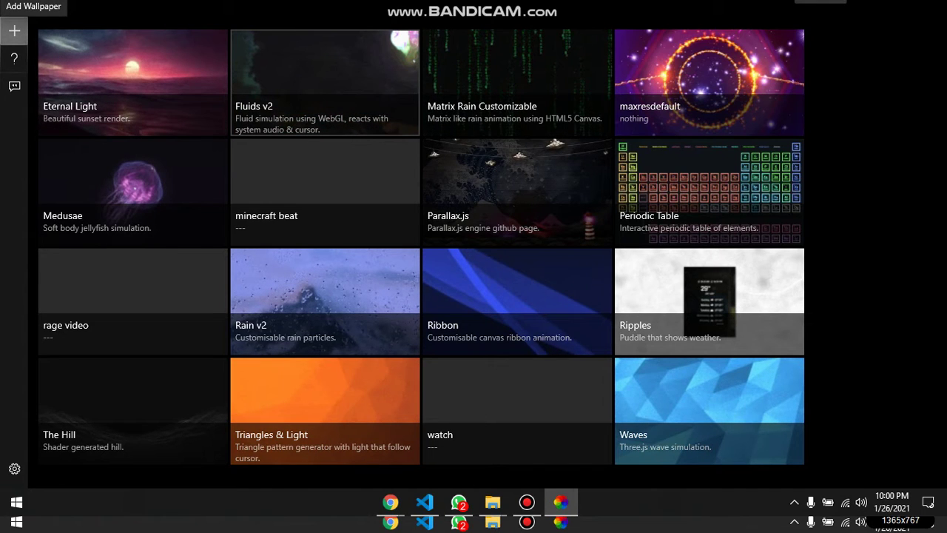
View the file and URL options for adding a wallpaper, check the desktop, and return to Lively Wallpaper
{"action": "left_click", "coordinate": [15, 30]}
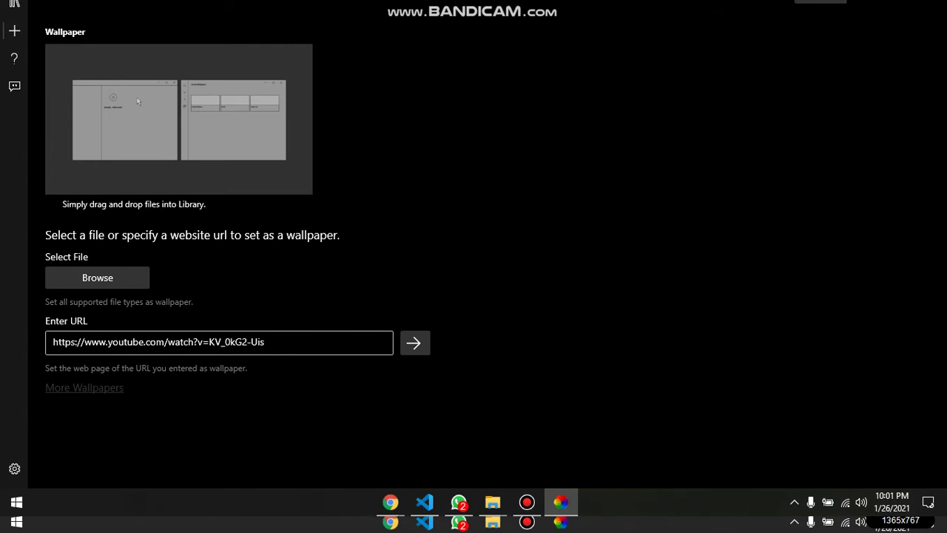
{"action": "key", "text": "super+d"}
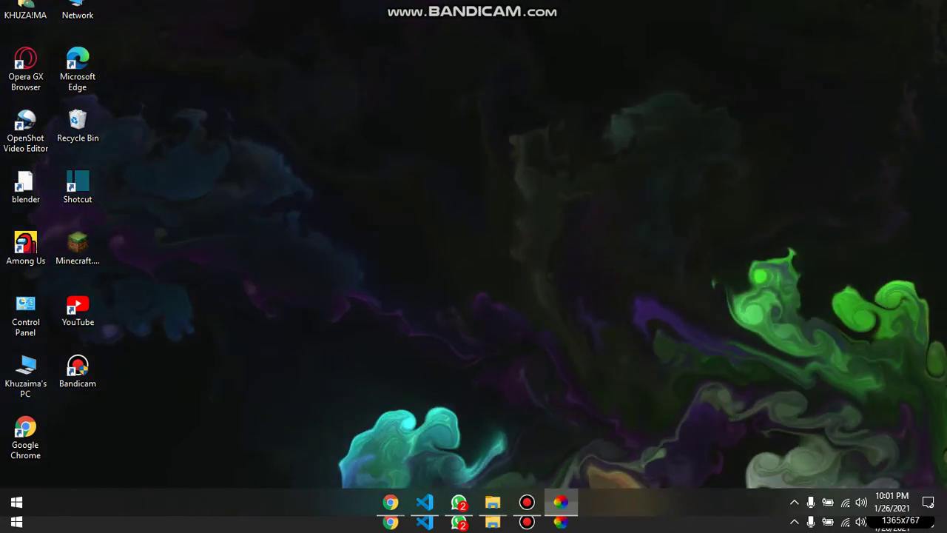
{"action": "left_click", "coordinate": [561, 502]}
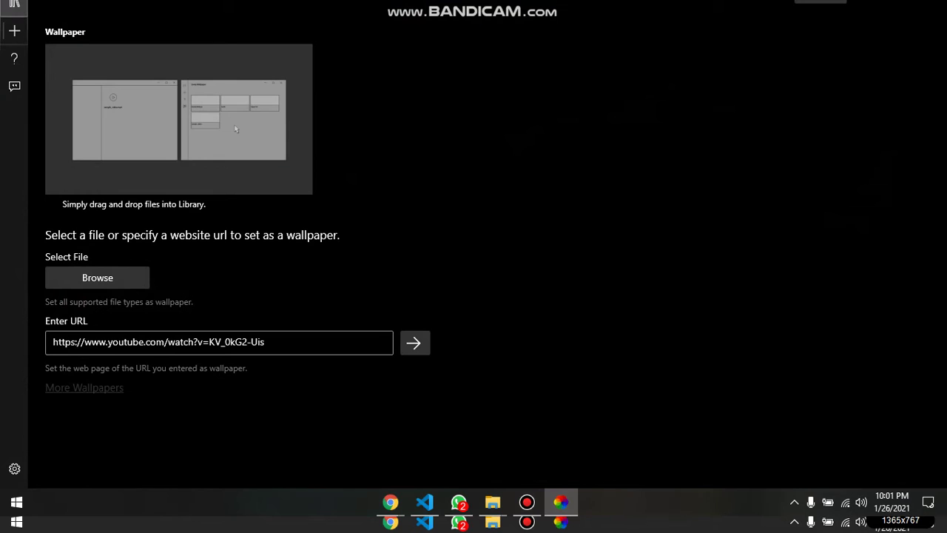
Apply The Hill from the wallpaper library and show the desktop
{"action": "left_click", "coordinate": [14, 5]}
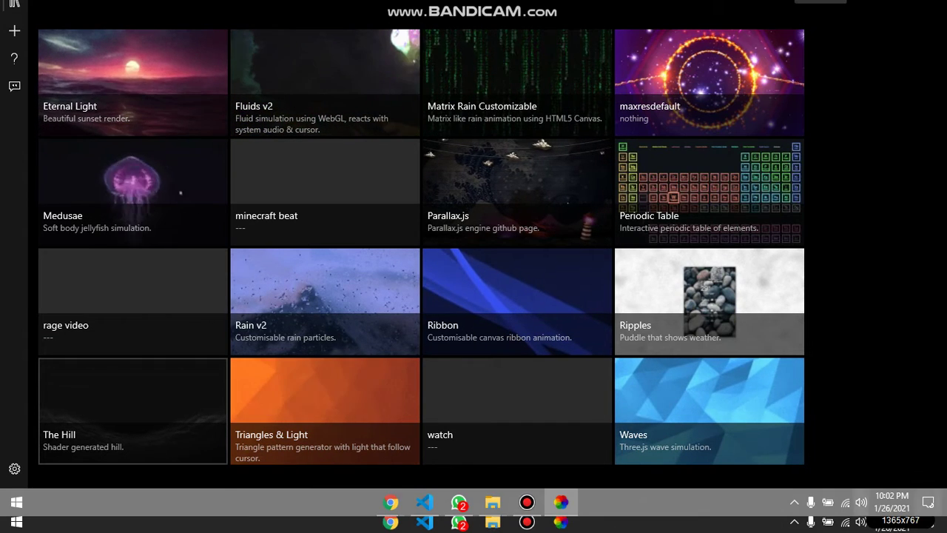
{"action": "left_click", "coordinate": [945, 502]}
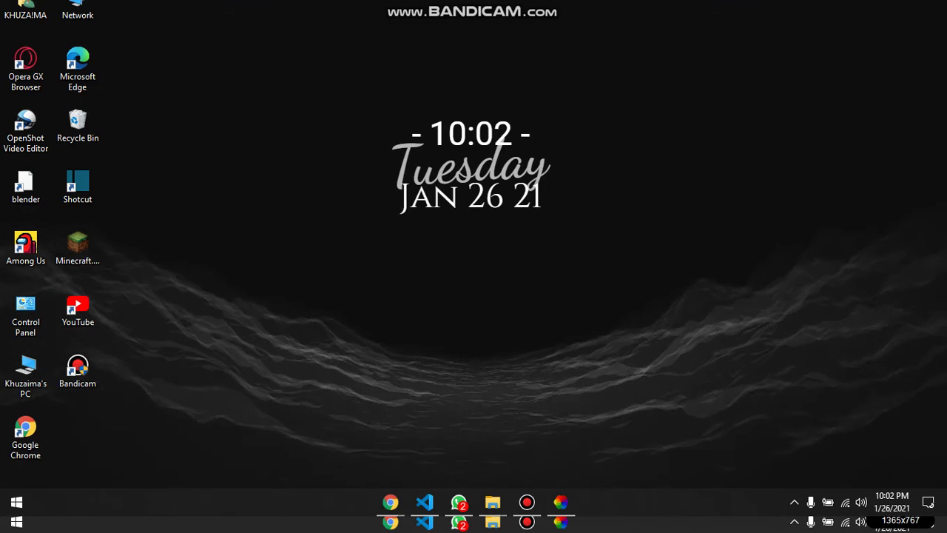
{"action": "left_click_drag", "start_coordinate": [246, 74], "coordinate": [710, 331]}
{"action": "left_click_drag", "start_coordinate": [334, 103], "coordinate": [628, 307]}
{"action": "left_click_drag", "start_coordinate": [306, 61], "coordinate": [760, 331]}
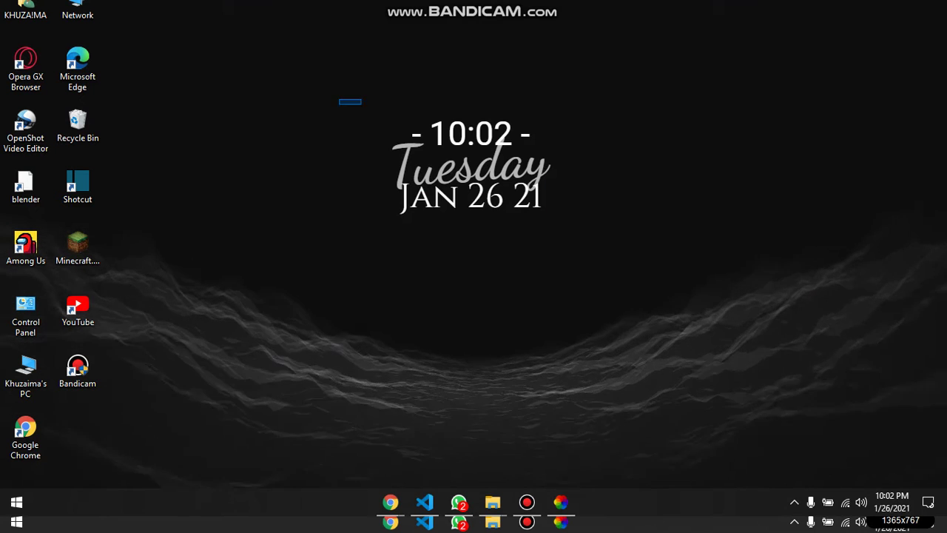
{"action": "left_click_drag", "start_coordinate": [362, 104], "coordinate": [757, 312]}
{"action": "left_click_drag", "start_coordinate": [256, 92], "coordinate": [649, 331]}
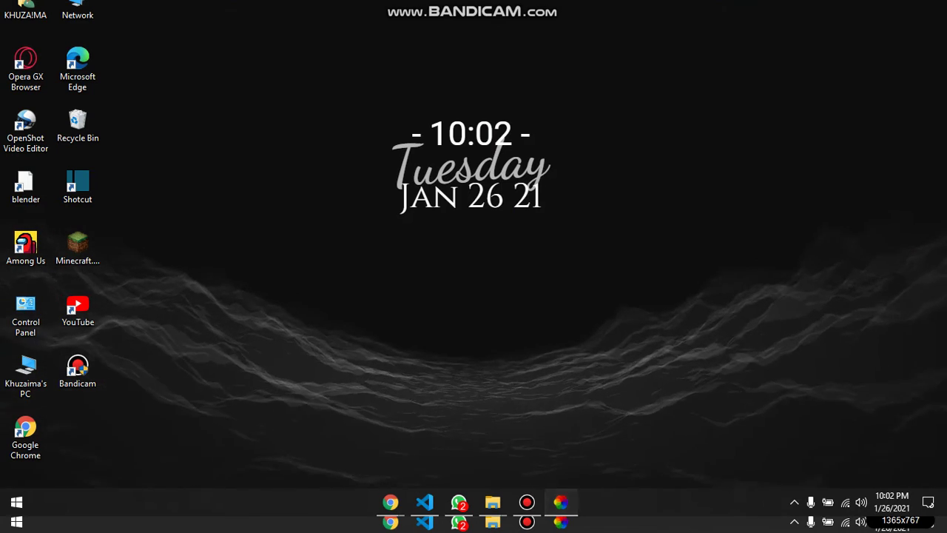
Return to Lively Wallpaper, apply Periodic Table from the wallpaper library, and show the desktop
{"action": "left_click", "coordinate": [560, 502]}
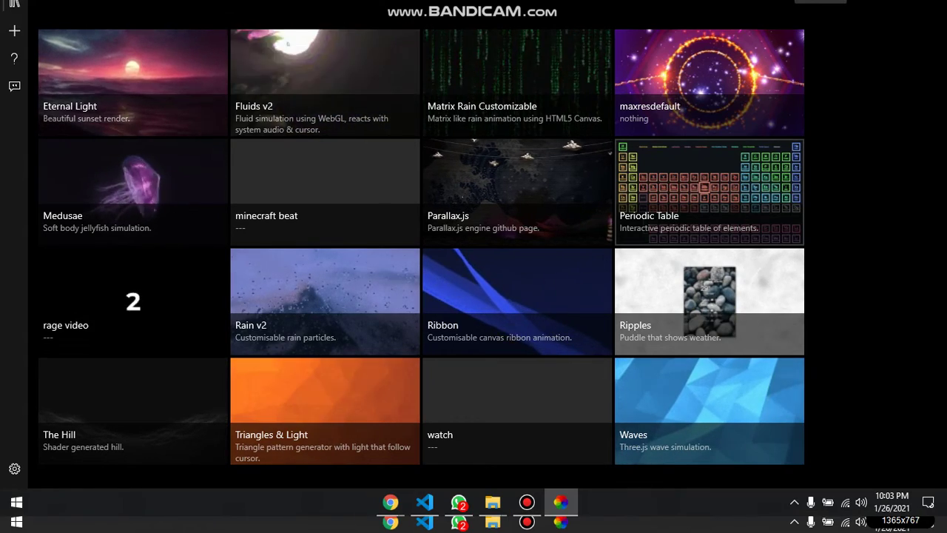
{"action": "key", "text": "super+d"}
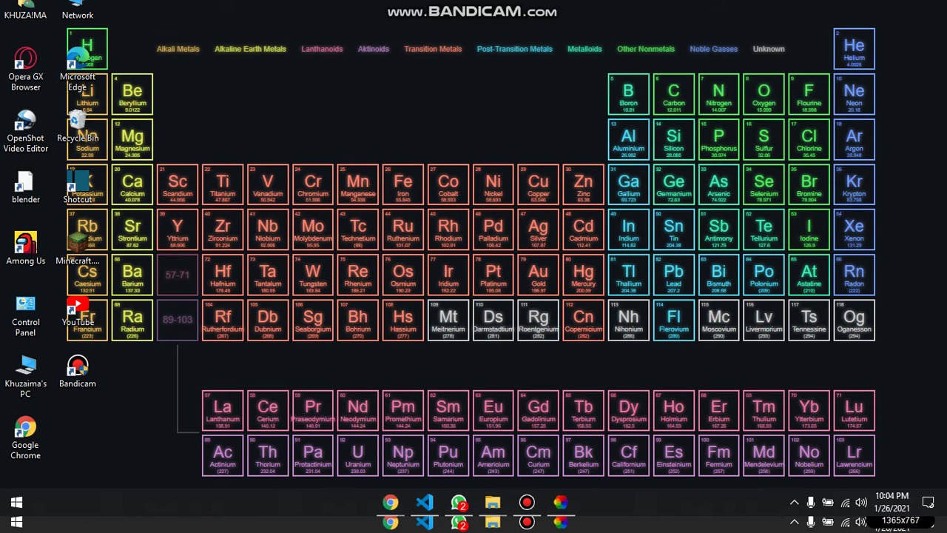
Reopen the Lively Wallpaper library, set Fluids v2 as the wallpaper, and show the desktop
{"action": "mouse_move", "coordinate": [561, 502]}
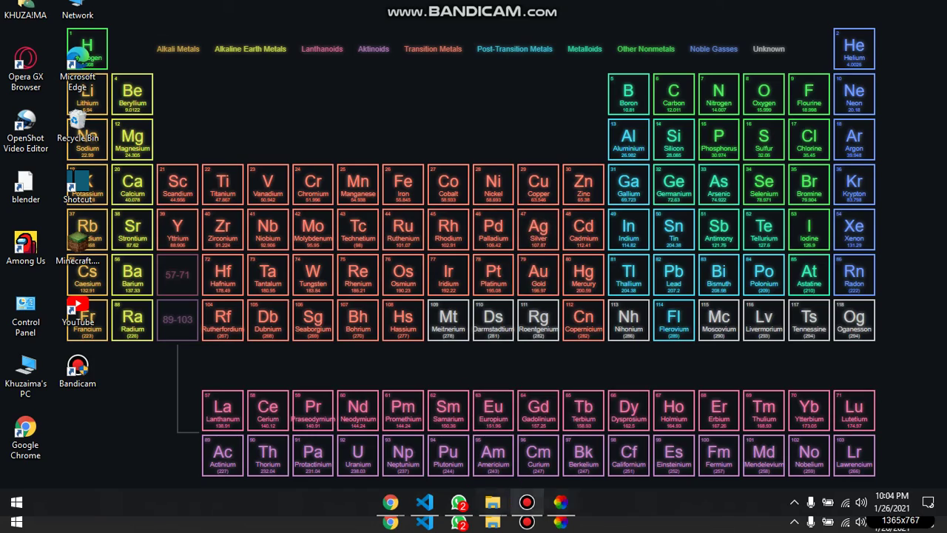
{"action": "left_click", "coordinate": [561, 503]}
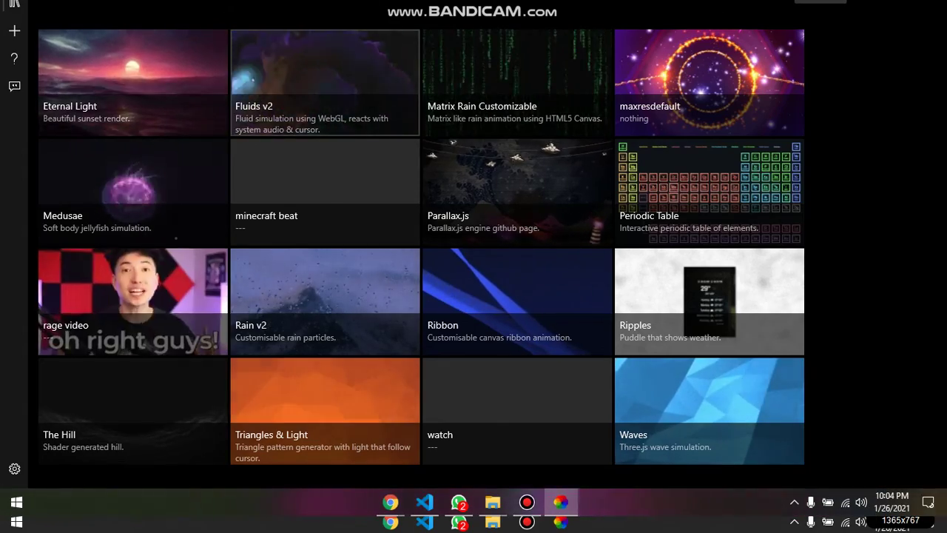
{"action": "key", "text": "super+d"}
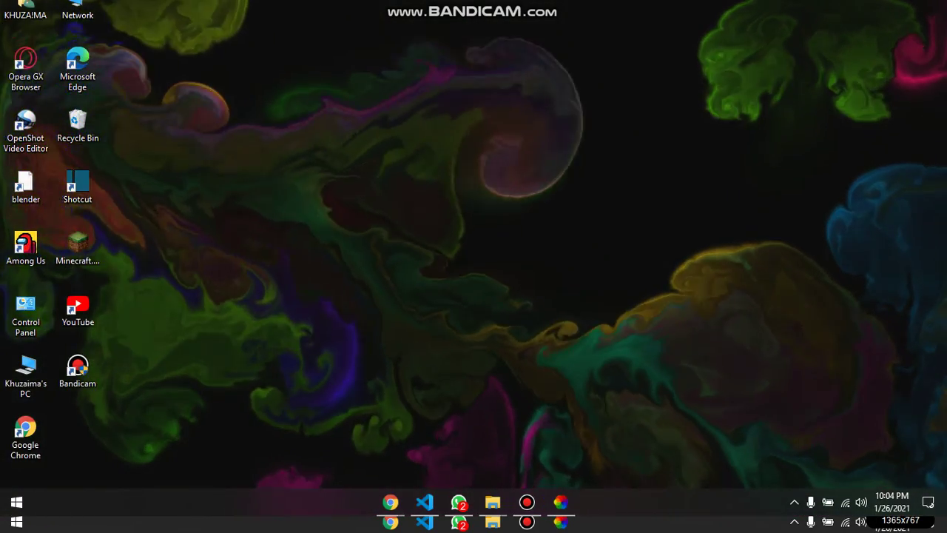